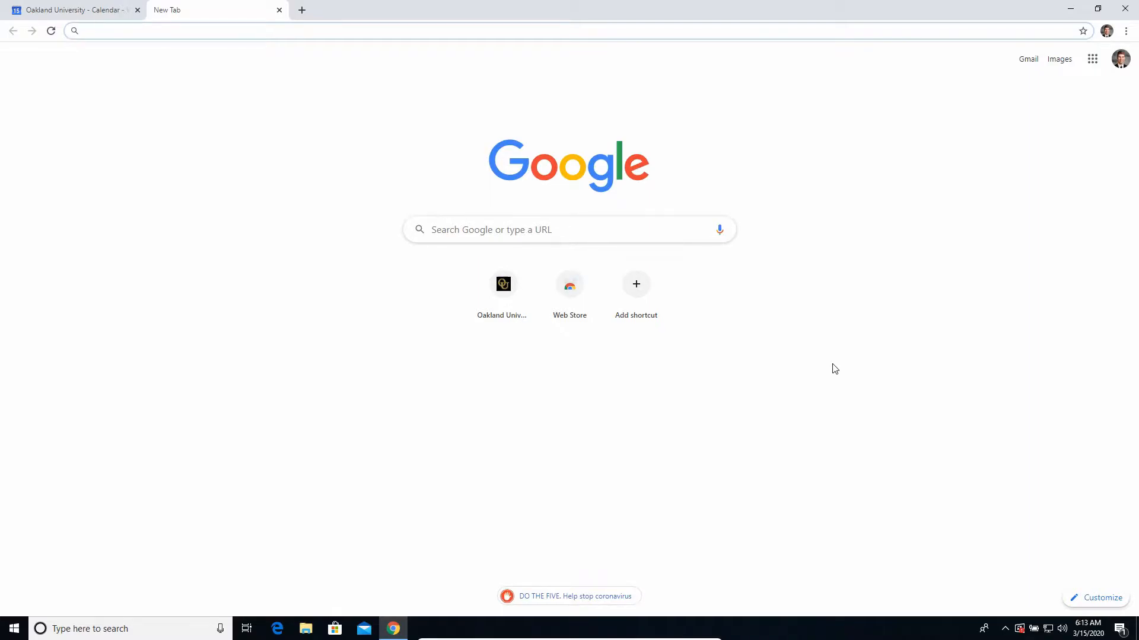
# Step: Search the web for obs download and download the Windows installer for OBS Studio from the obsproject.com download page
pyautogui.write('obs do')
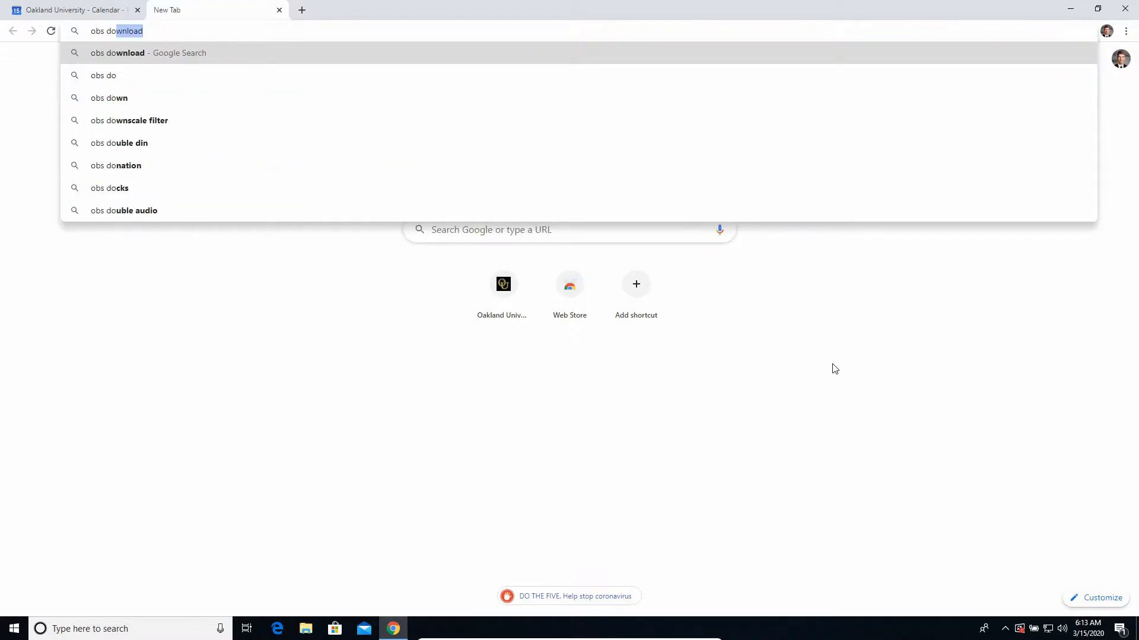
pyautogui.press('Return')
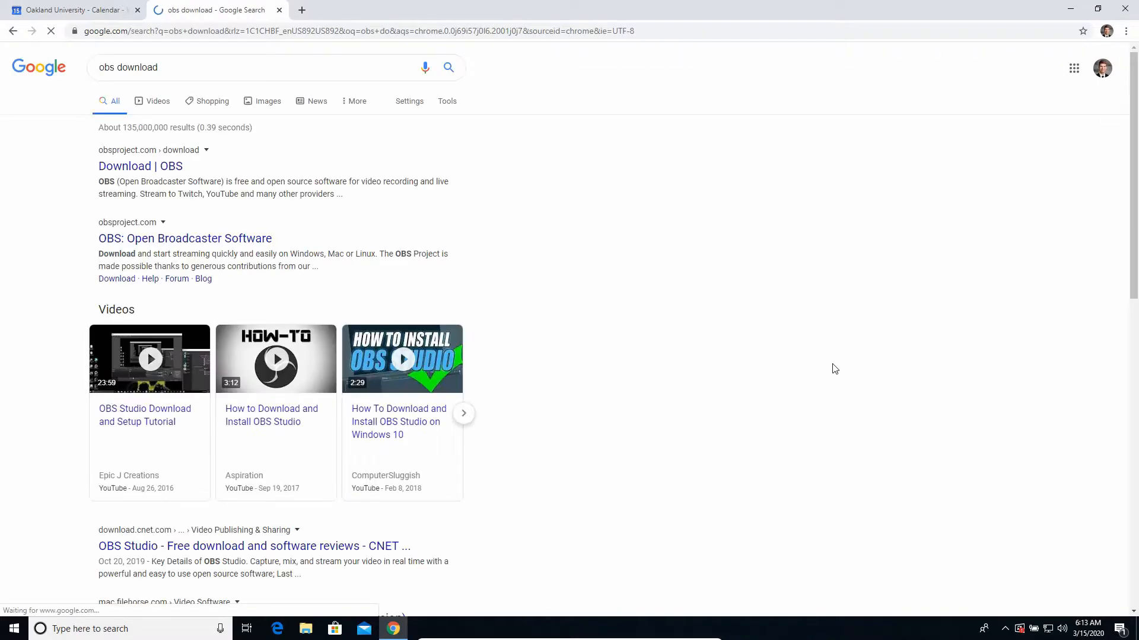
pyautogui.click(169, 188)
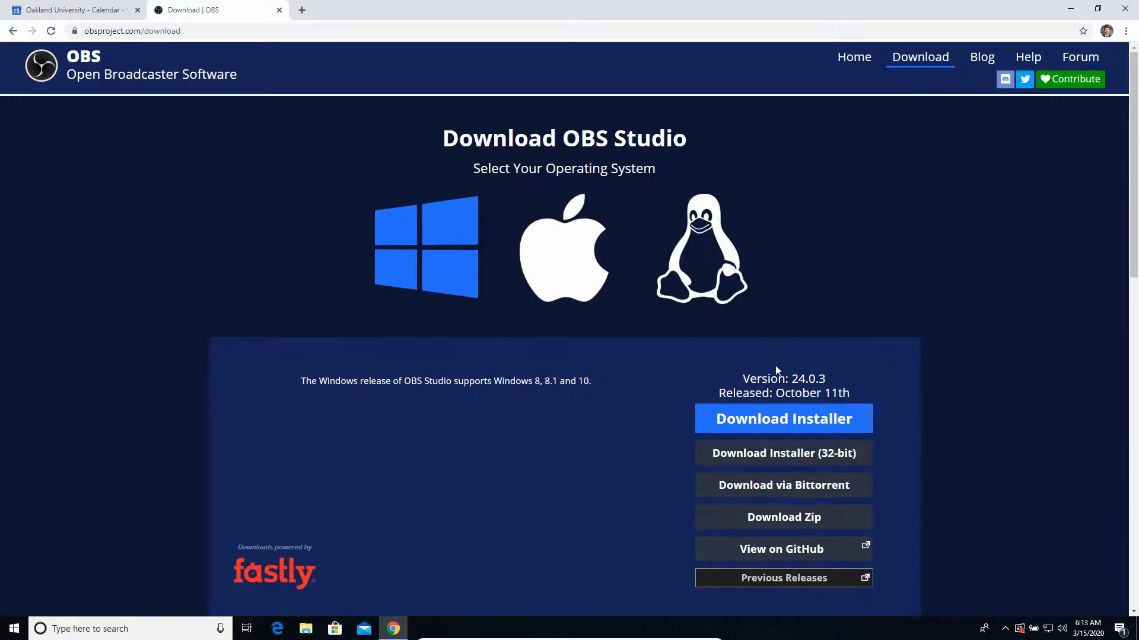
pyautogui.click(777, 426)
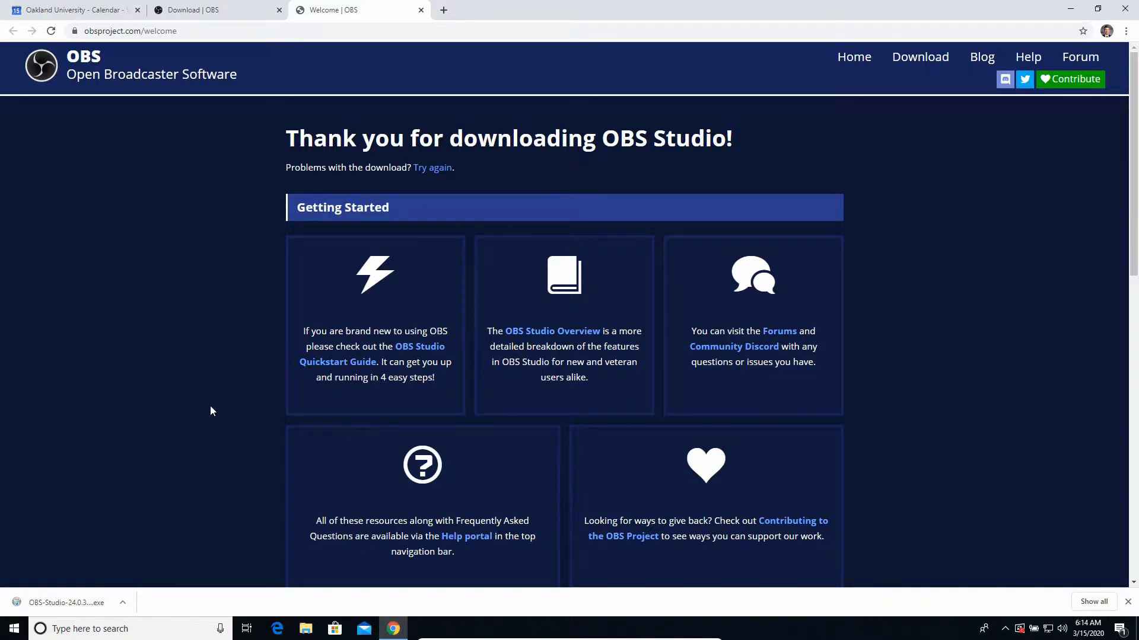
# Step: Launch the downloaded OBS Studio installer with permission to make changes, and get the missing Visual C++ 2017 Redistributable (64 bit)
pyautogui.click(84, 600)
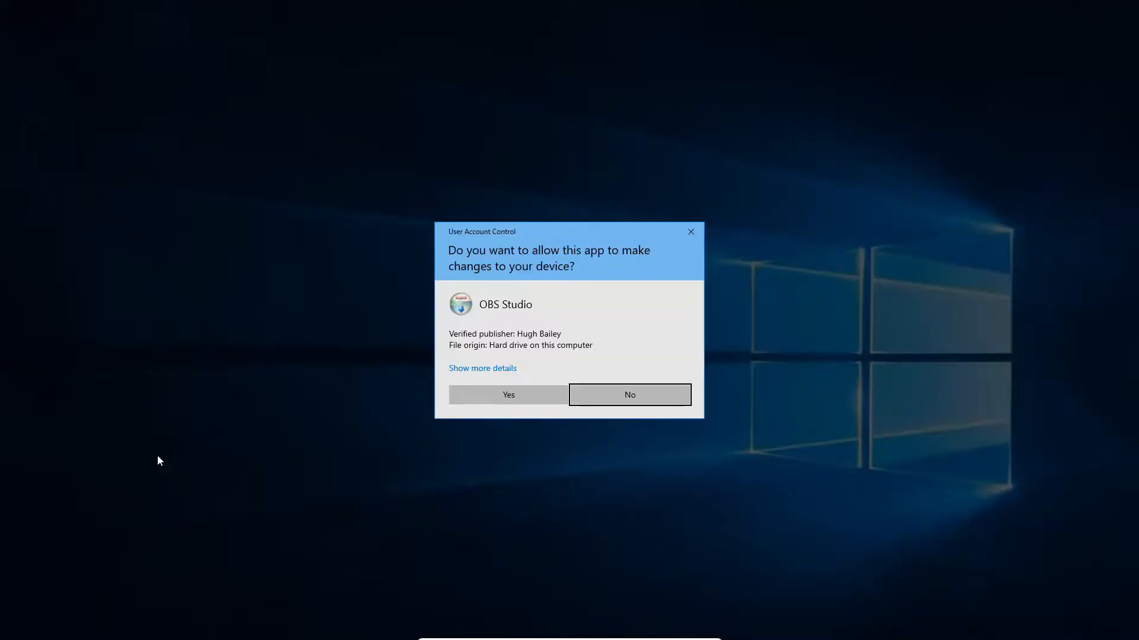
pyautogui.click(486, 399)
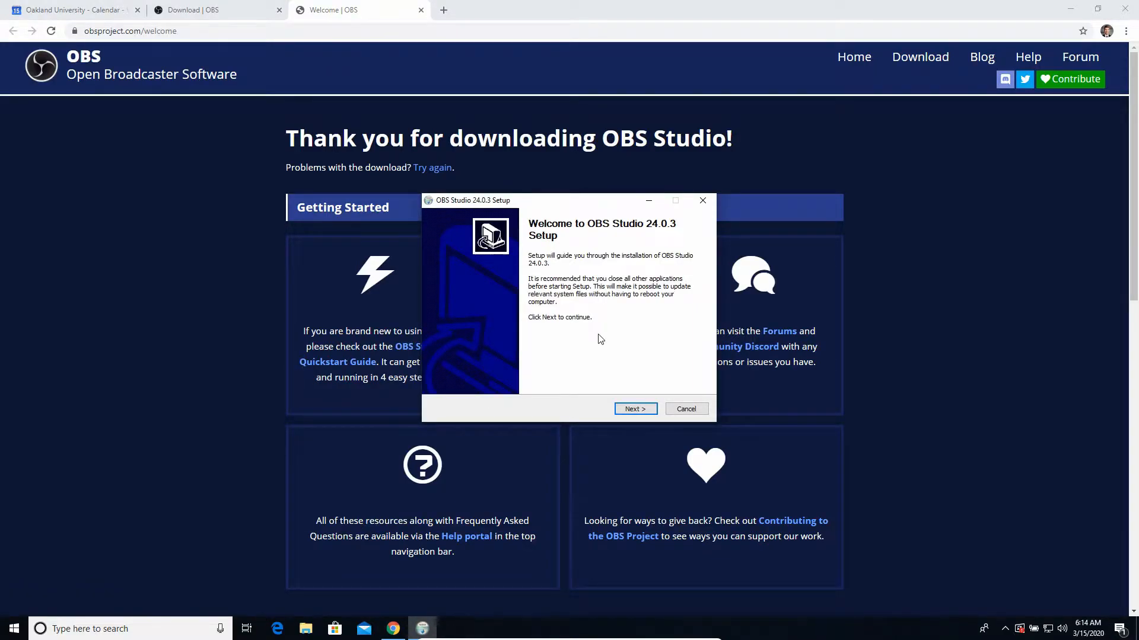
pyautogui.click(634, 409)
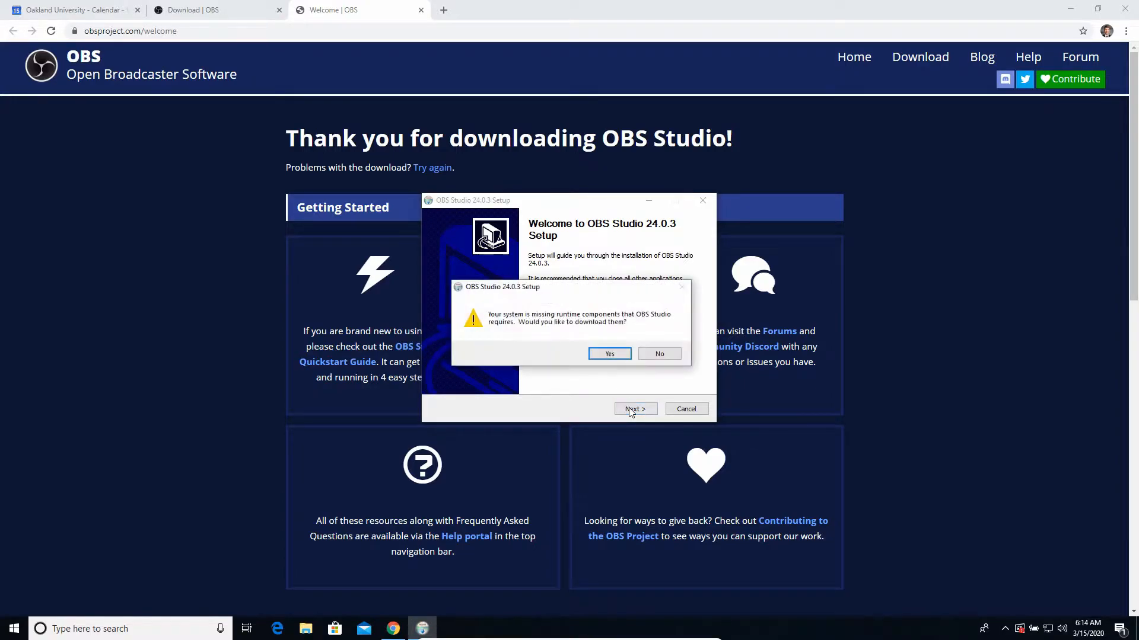
pyautogui.click(611, 355)
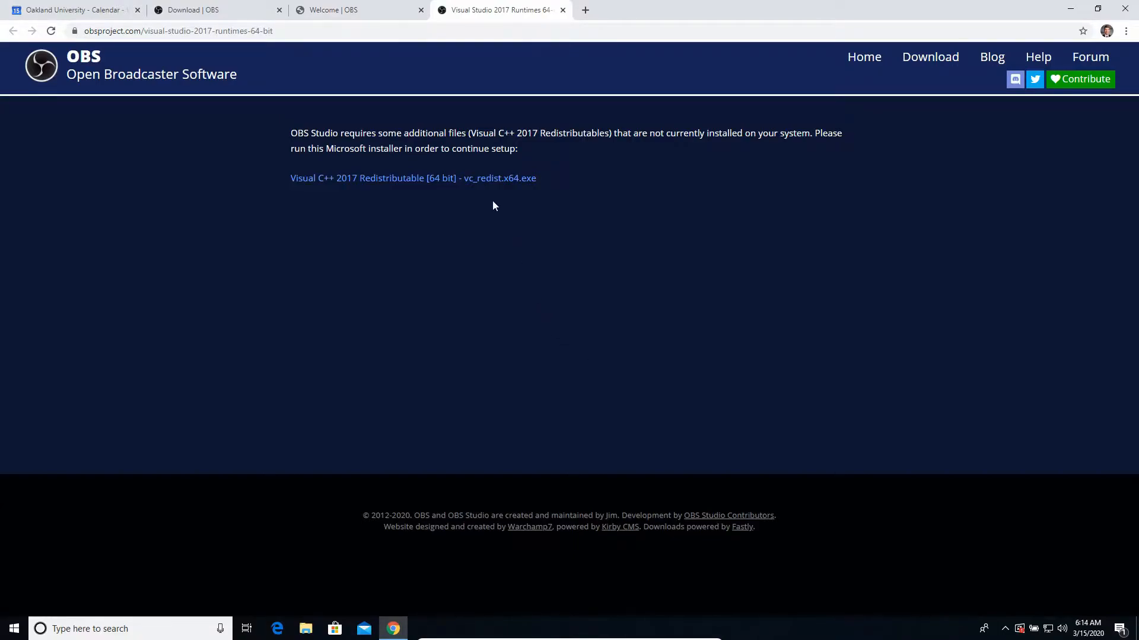
pyautogui.click(470, 179)
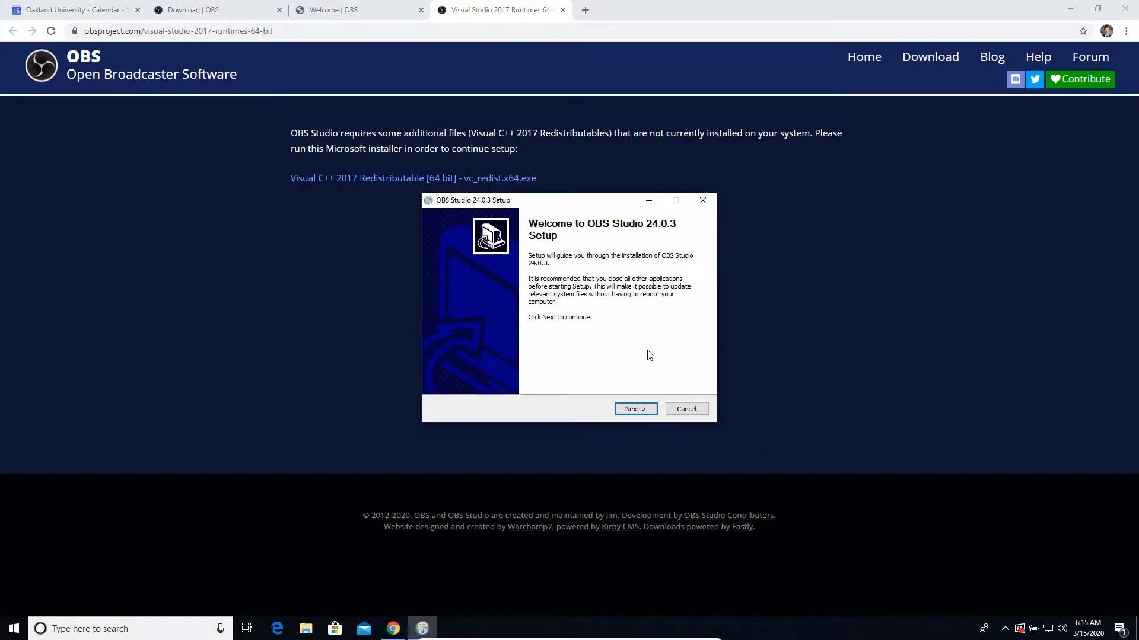
# Step: Install OBS Studio 24.0.3 with the license accepted and the default components, and launch it when setup finishes
pyautogui.click(635, 409)
pyautogui.click(635, 409)
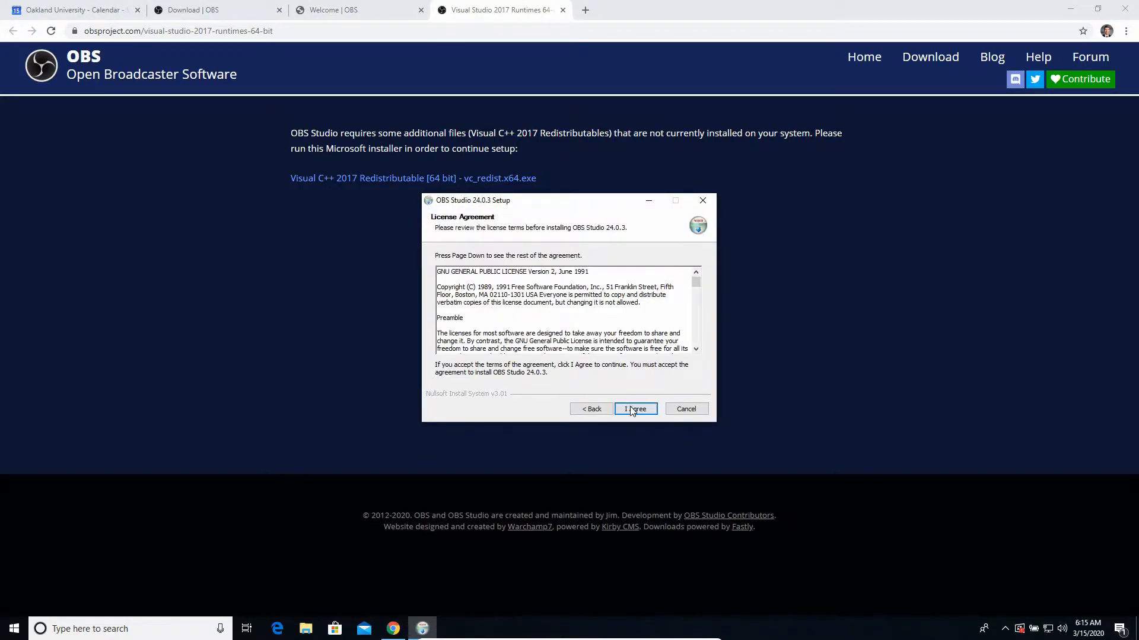
pyautogui.click(633, 411)
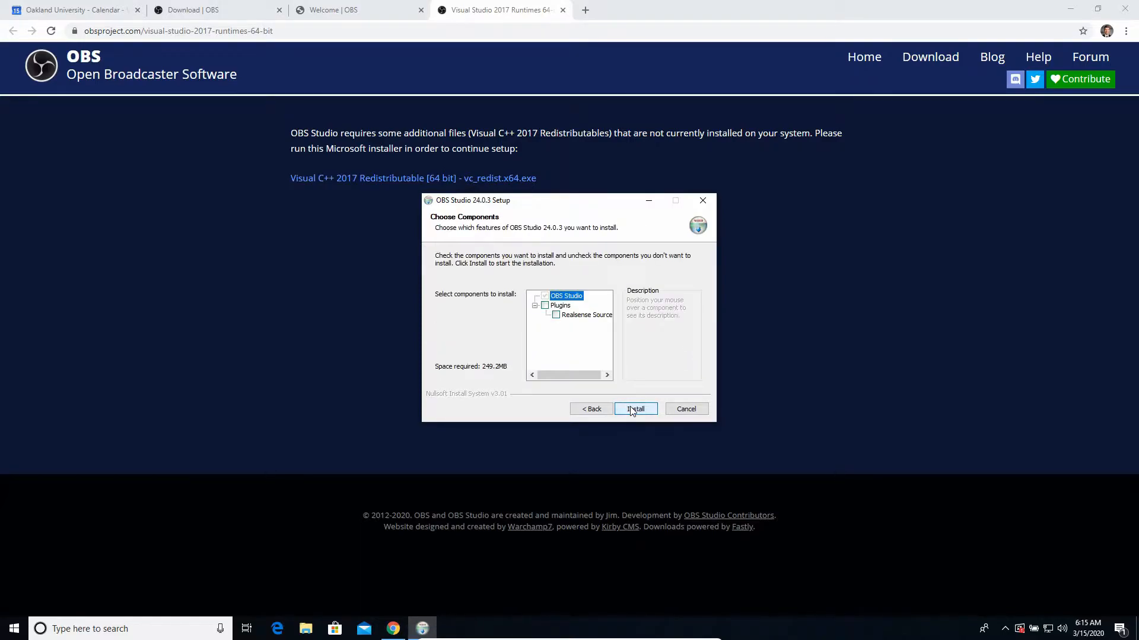
pyautogui.click(631, 409)
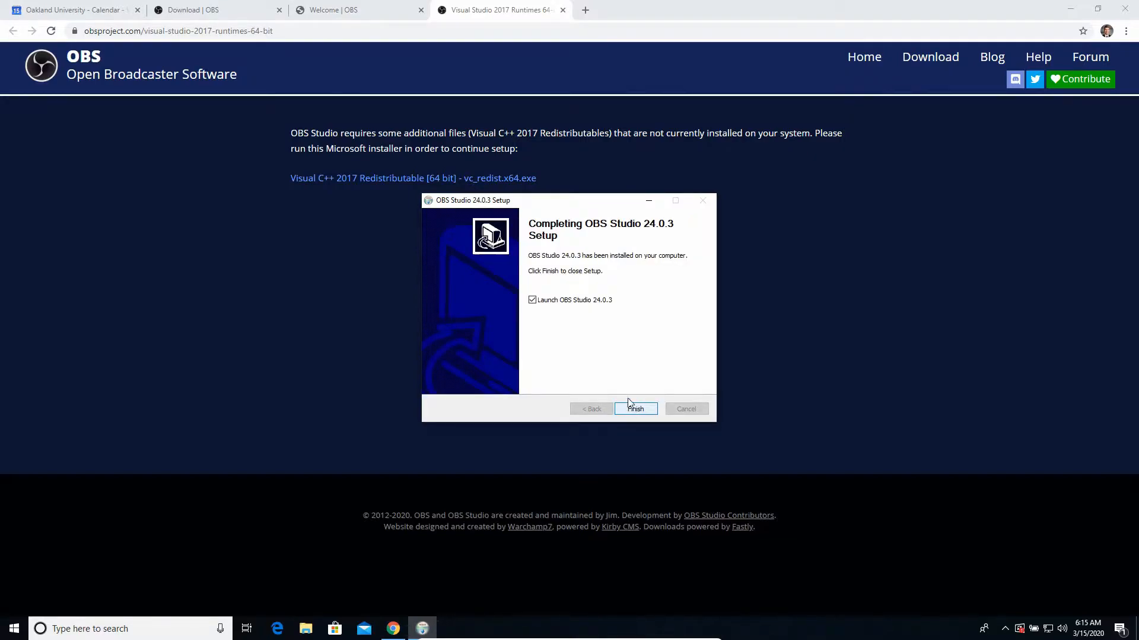
pyautogui.click(635, 409)
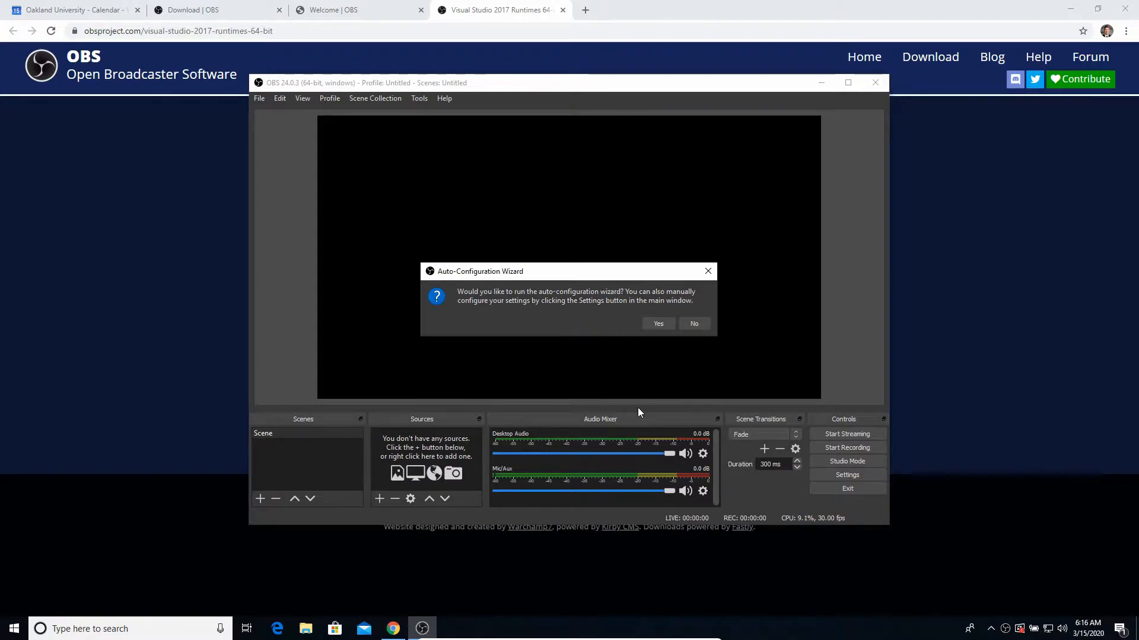
# Step: Run the auto-configuration wizard for recording only, with FPS set to either 60 or 30 but prefer high resolution, and apply the settings
pyautogui.click(657, 322)
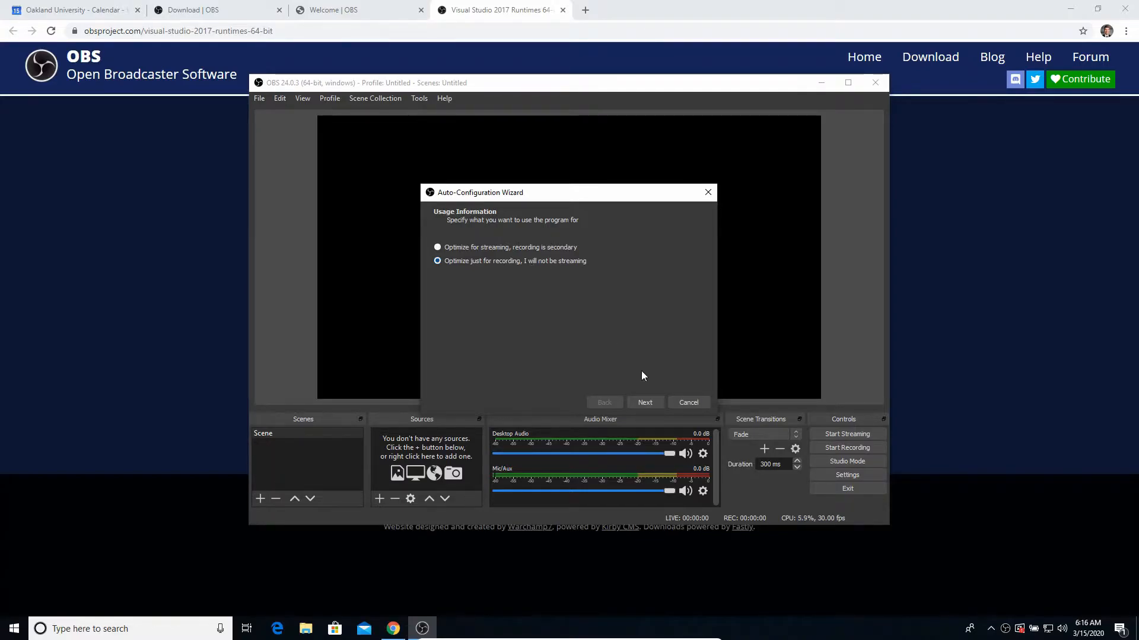
pyautogui.click(650, 402)
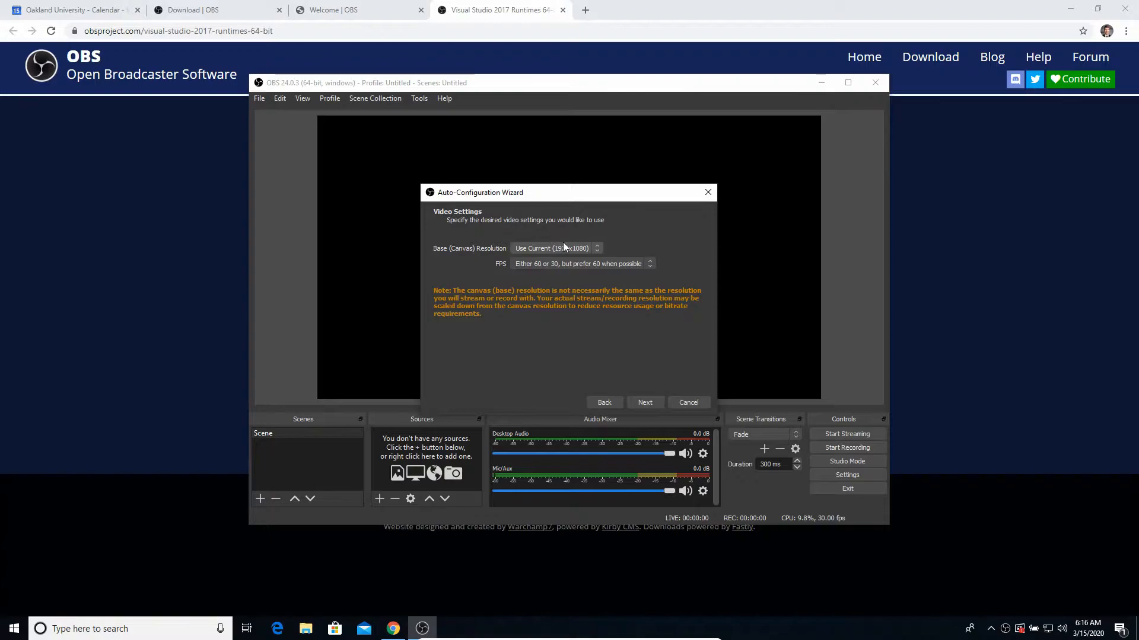
pyautogui.click(542, 262)
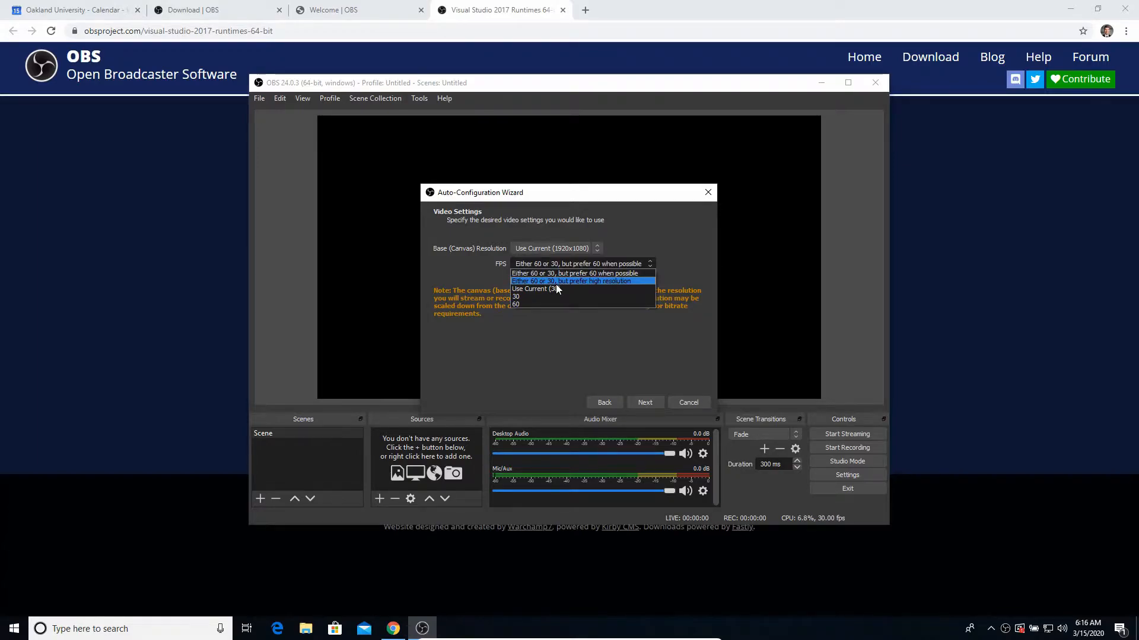
pyautogui.click(556, 284)
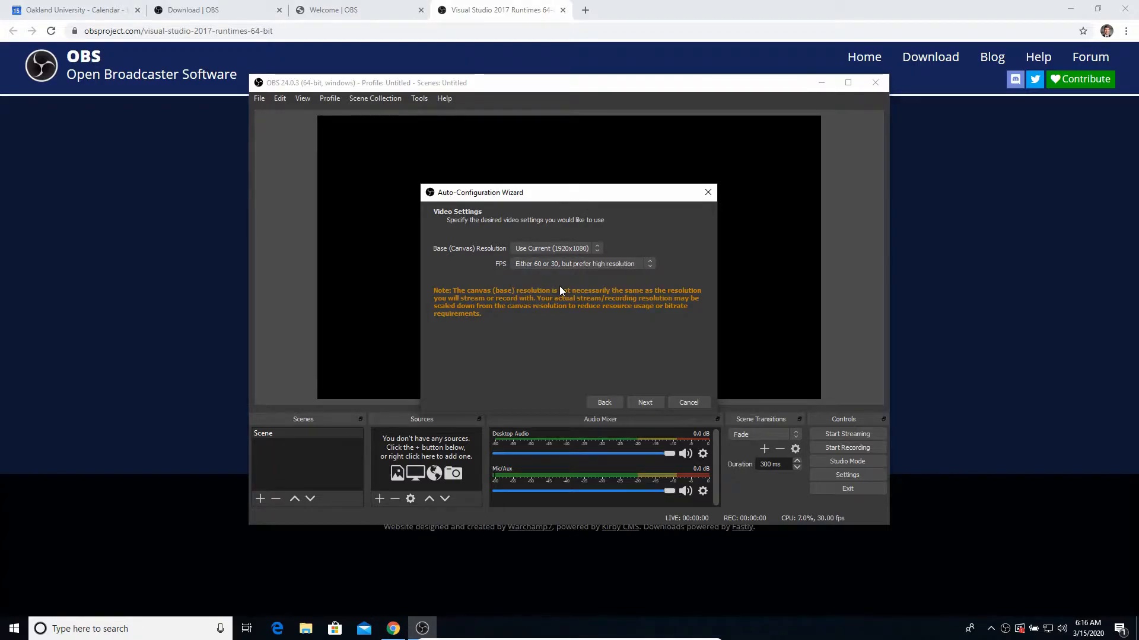
pyautogui.click(645, 404)
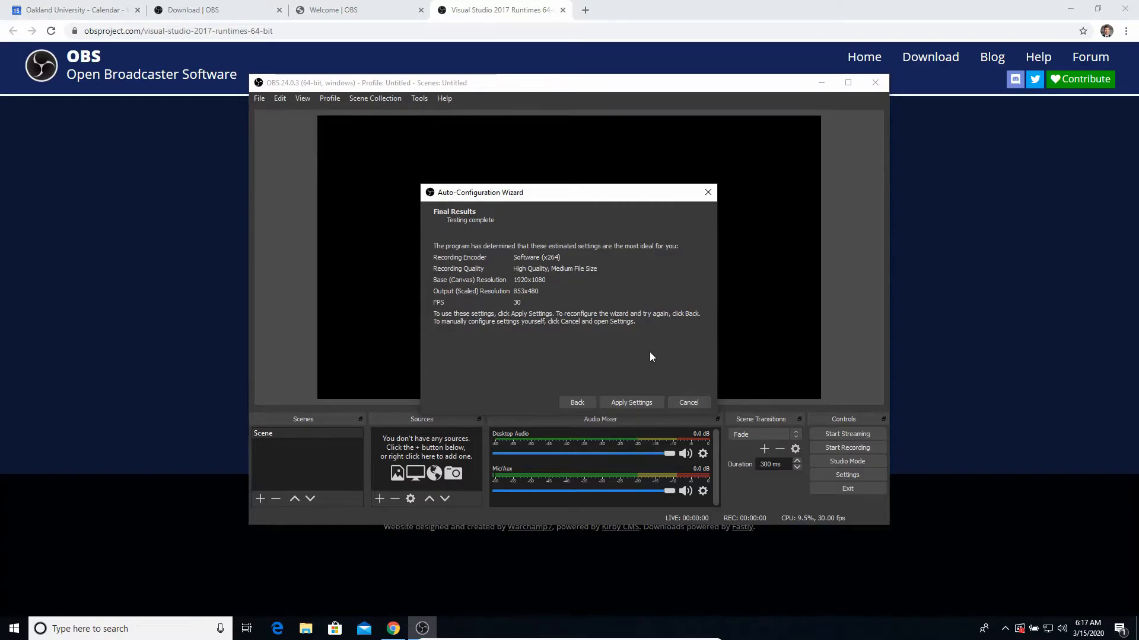
pyautogui.click(633, 403)
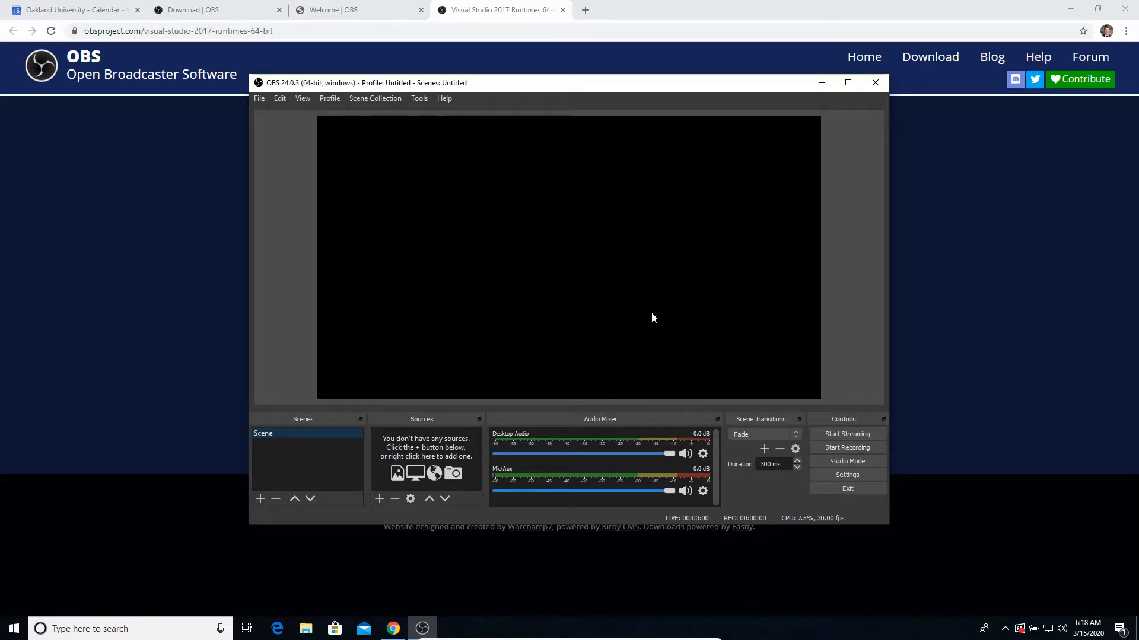
# Step: Maximize the OBS window and add a new Display Capture source showing Display 1 with the cursor captured
pyautogui.click(848, 83)
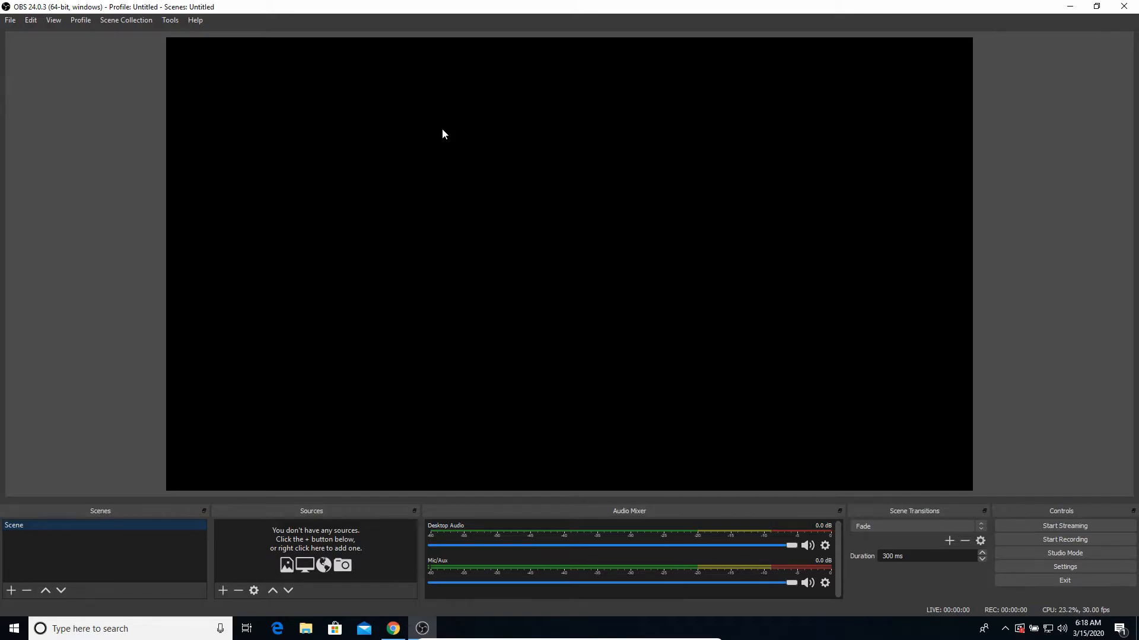
pyautogui.click(223, 590)
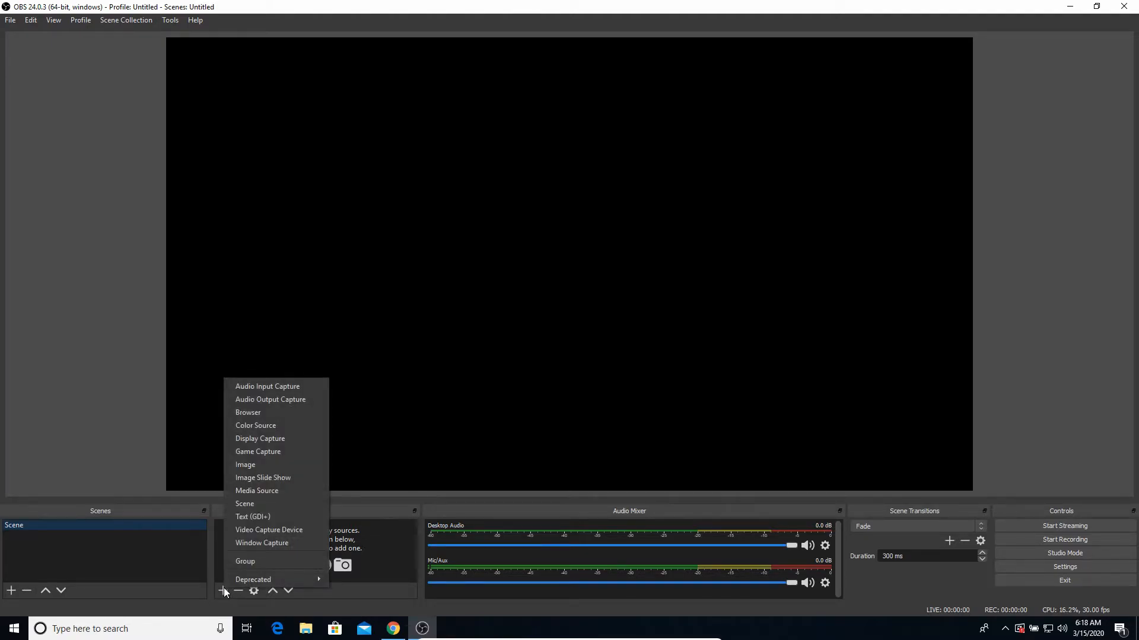
pyautogui.click(285, 440)
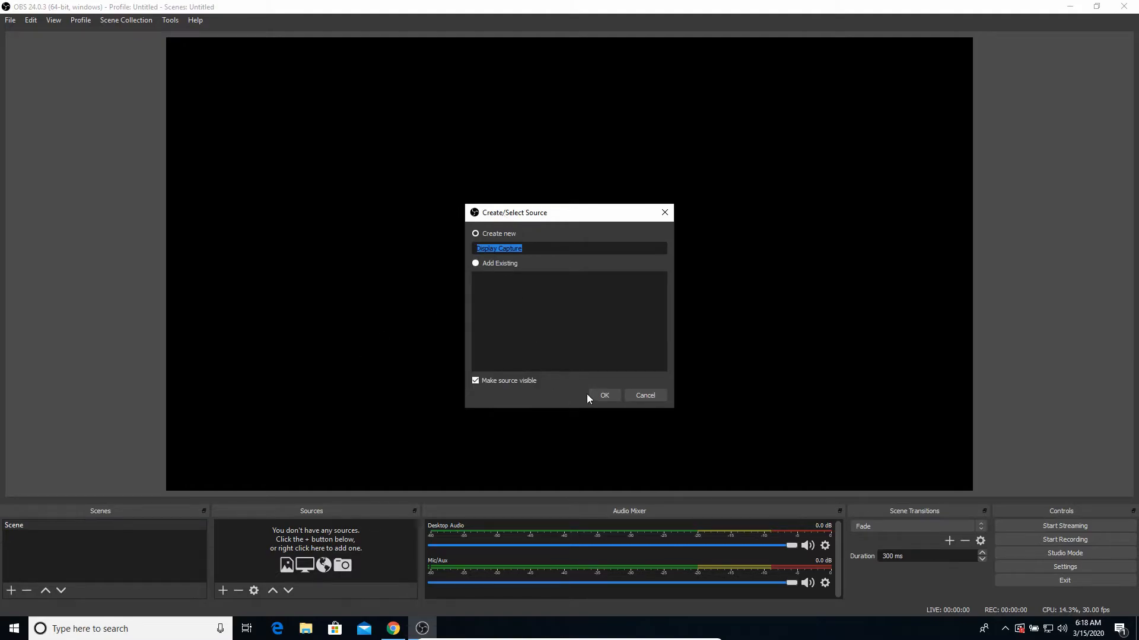
pyautogui.click(603, 396)
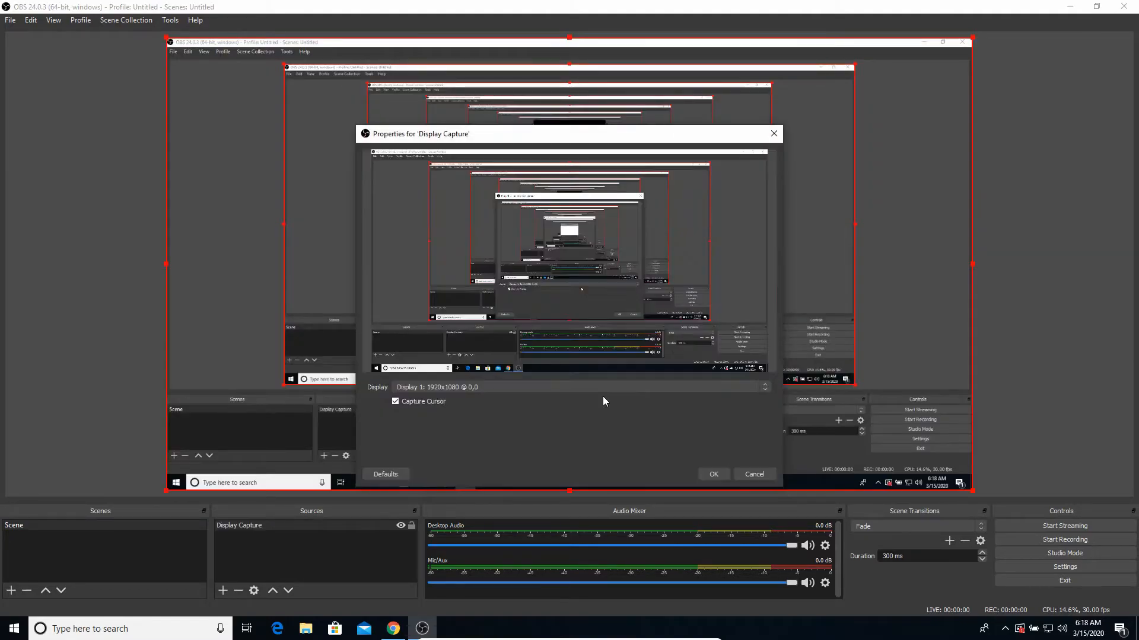
pyautogui.click(525, 389)
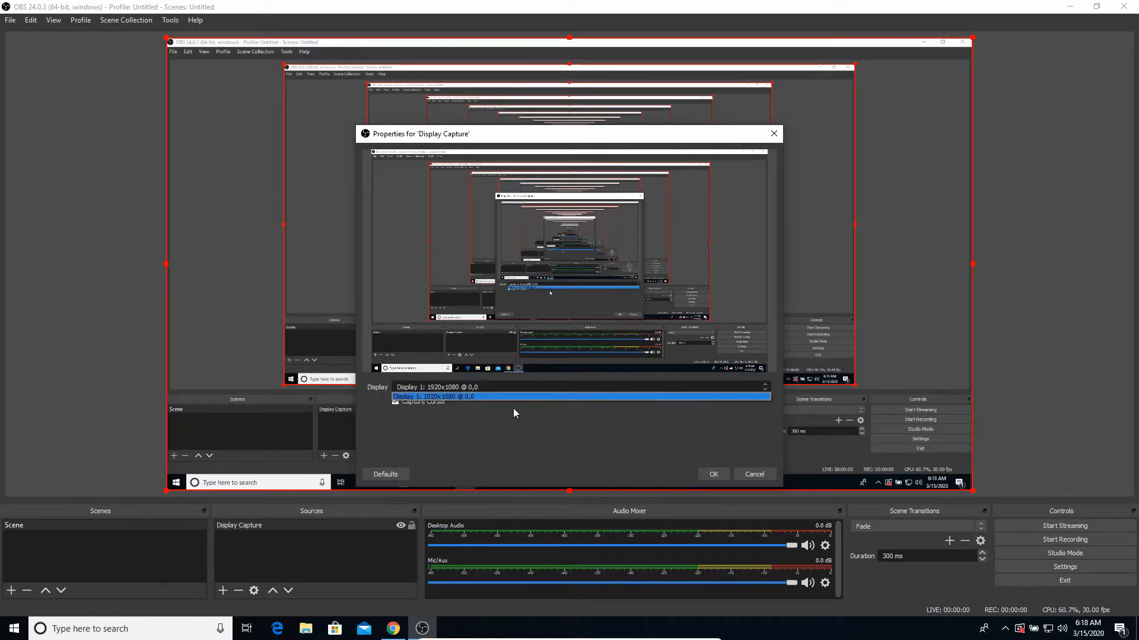
pyautogui.click(513, 408)
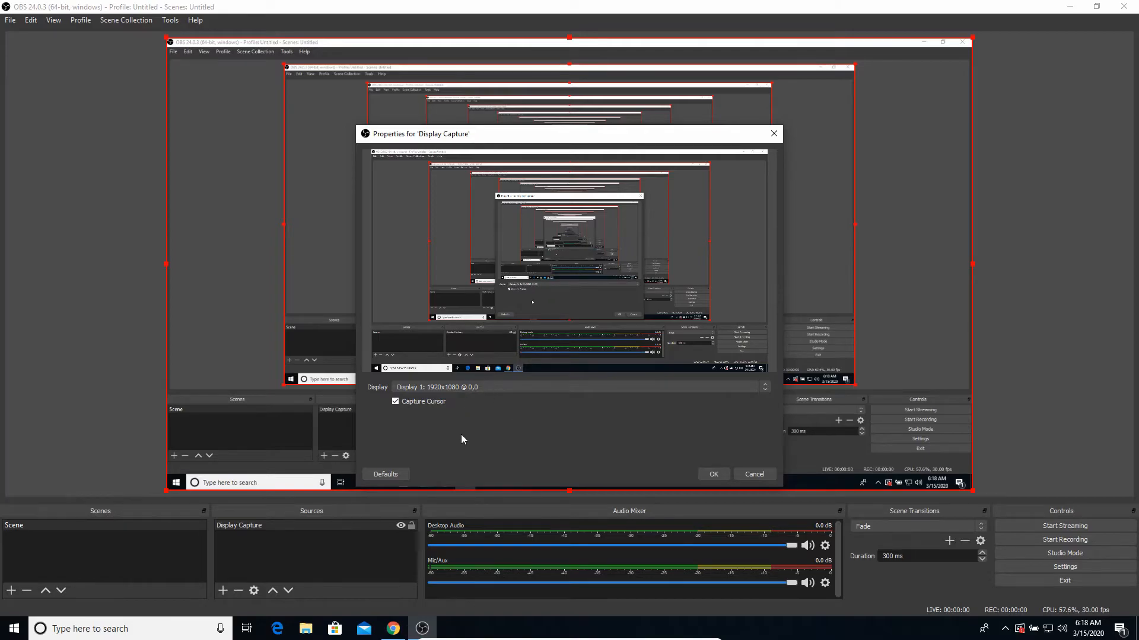
pyautogui.click(713, 474)
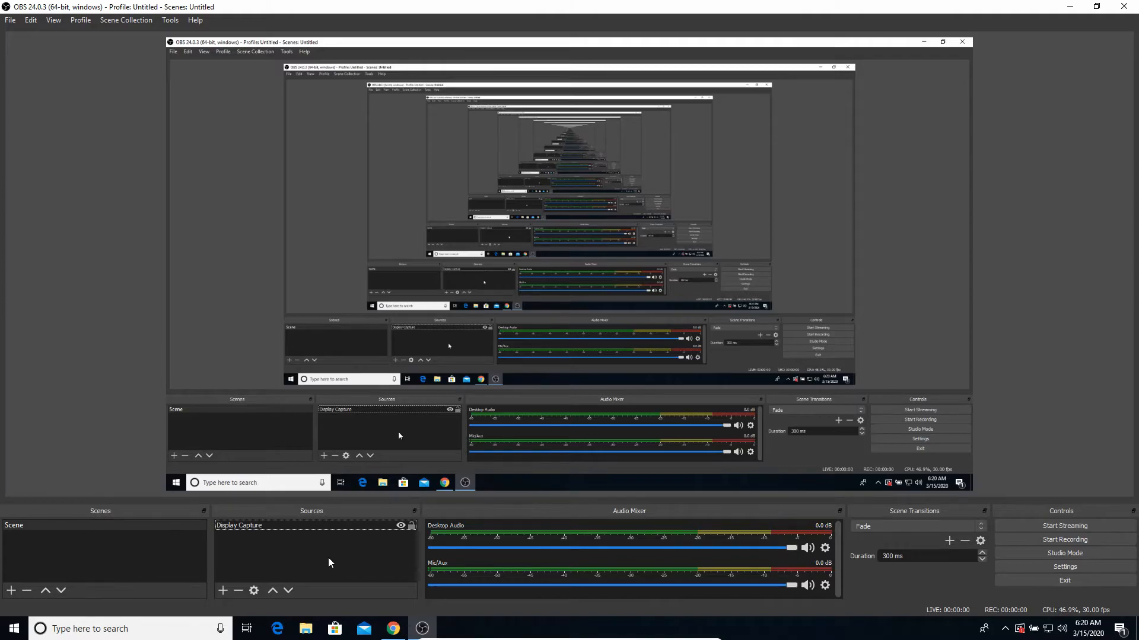
# Step: Transform the Display Capture source to fit the screen
pyautogui.rightClick(287, 531)
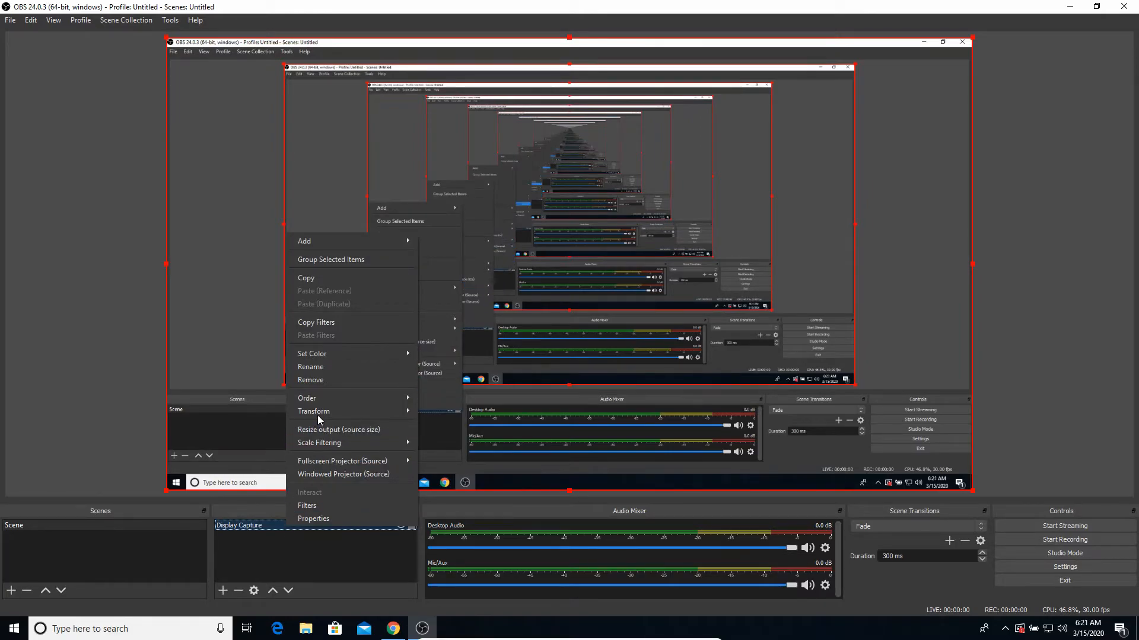
pyautogui.moveTo(355, 419)
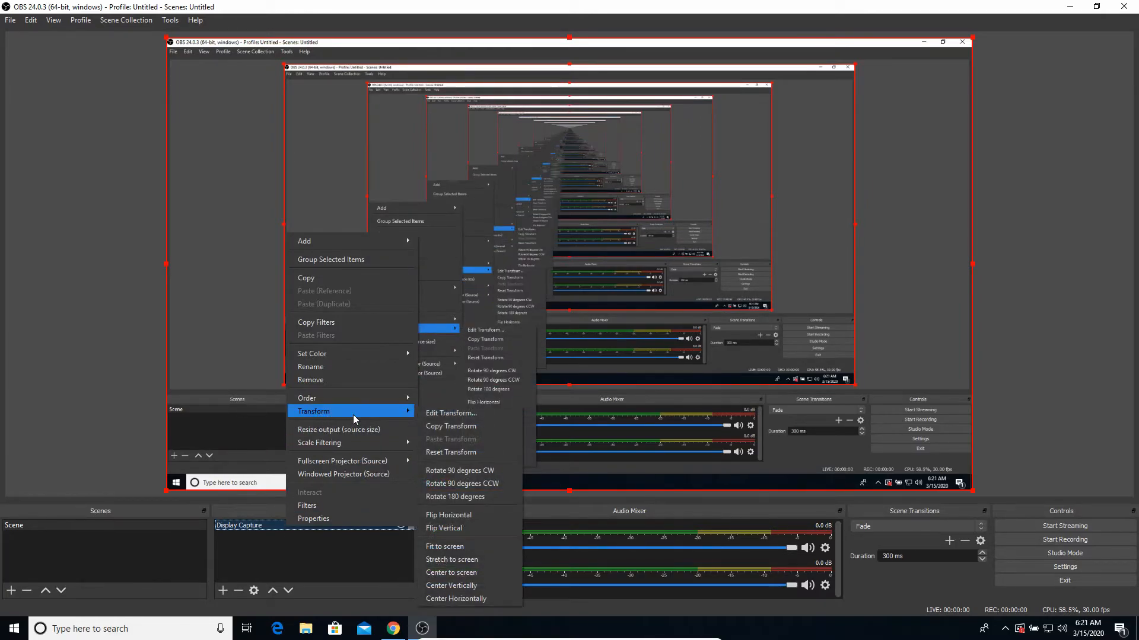
pyautogui.click(473, 547)
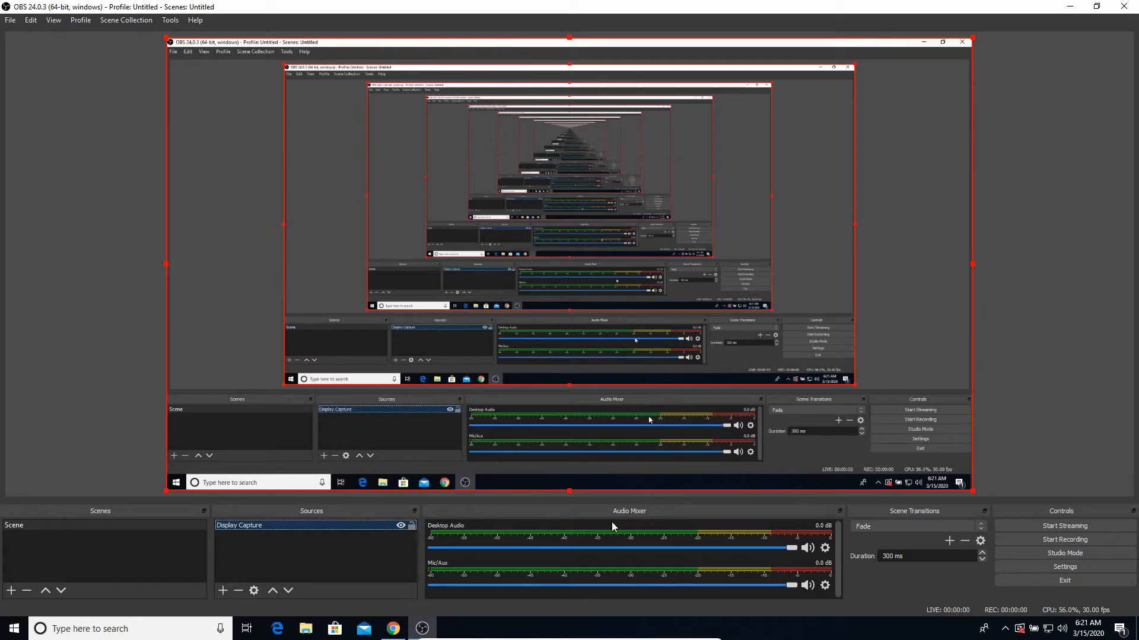
# Step: Check which input devices are available in the Mic/Aux audio properties, leaving without changing the device
pyautogui.click(825, 586)
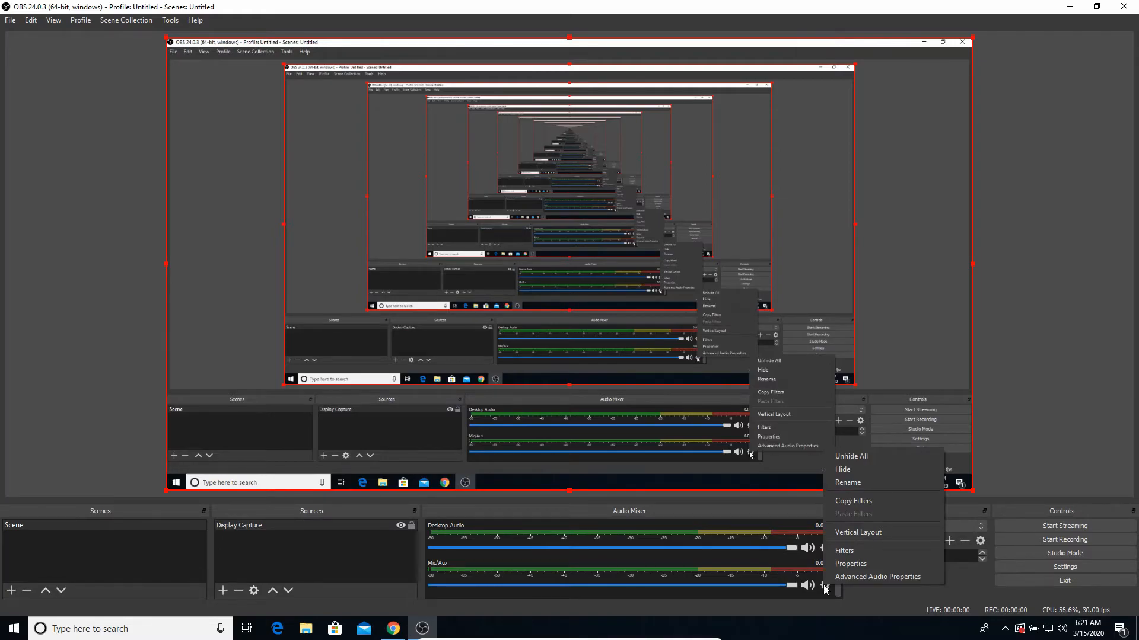
pyautogui.click(863, 568)
pyautogui.click(461, 157)
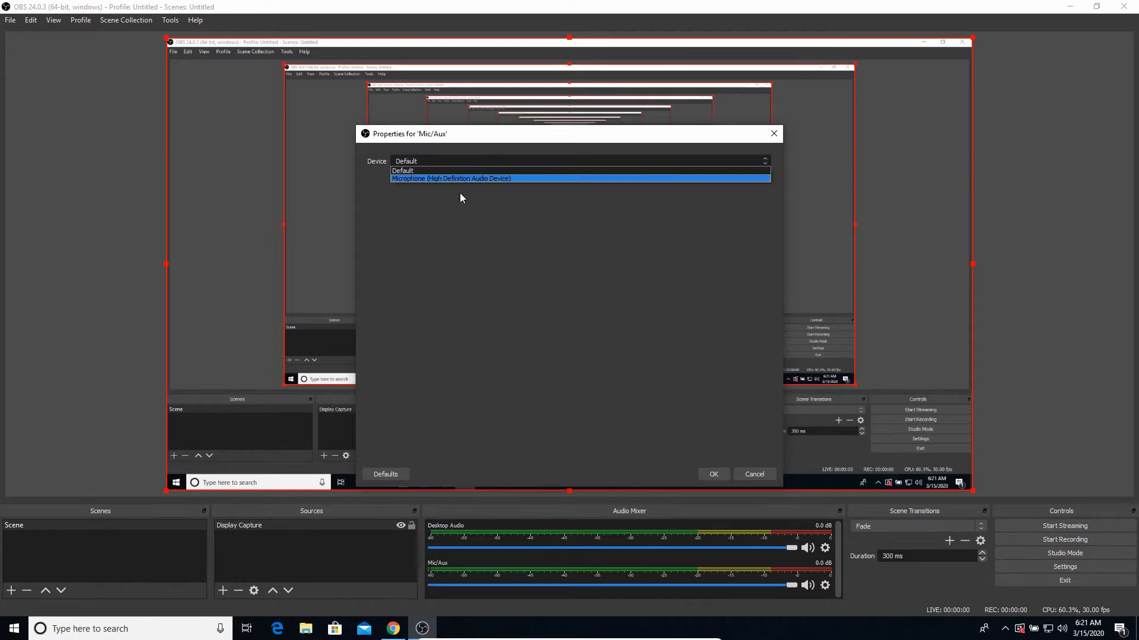
pyautogui.click(741, 455)
pyautogui.click(755, 470)
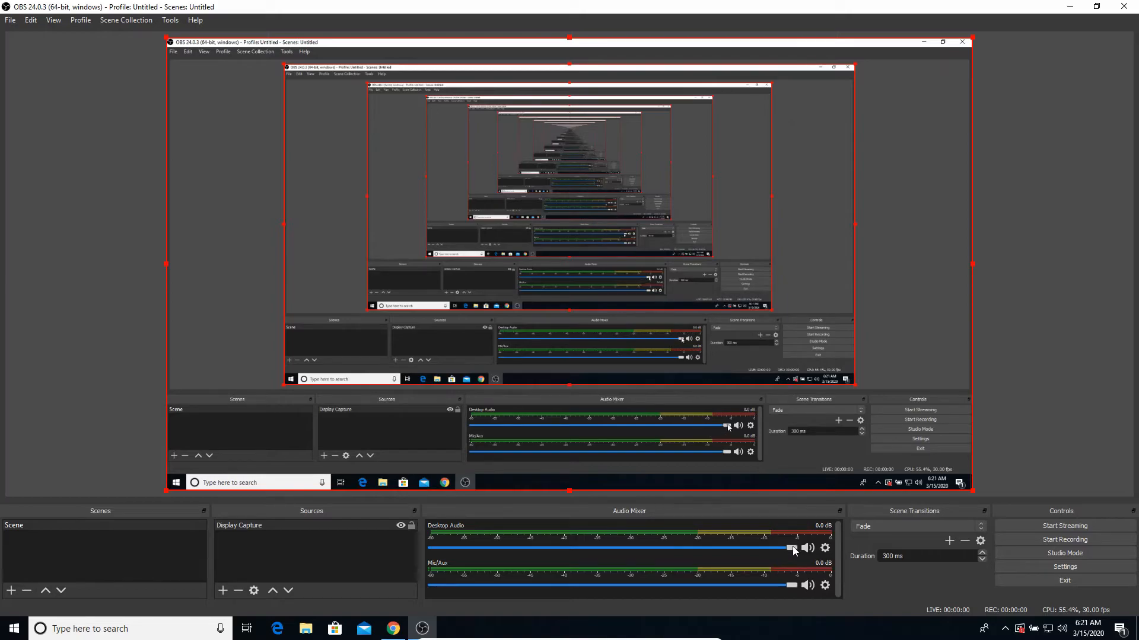
# Step: Try adjusting the Desktop Audio and Mic/Aux volume levels in the audio mixer, and deselect the source
pyautogui.moveTo(792, 548); pyautogui.dragTo(855, 542)
pyautogui.moveTo(796, 586)
pyautogui.mouseDown()
pyautogui.moveTo(653, 586)
pyautogui.moveTo(785, 586)
pyautogui.mouseUp()
pyautogui.click(136, 222)
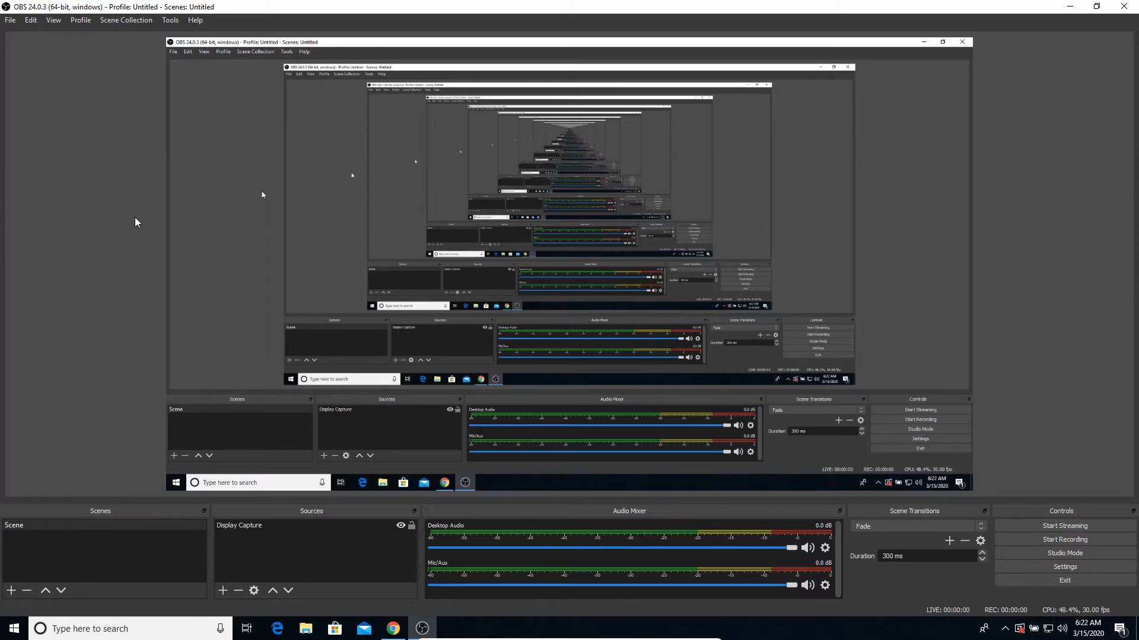
# Step: Set the recording format to mp4 in the output settings, save the settings, and start recording
pyautogui.click(11, 20)
pyautogui.click(37, 68)
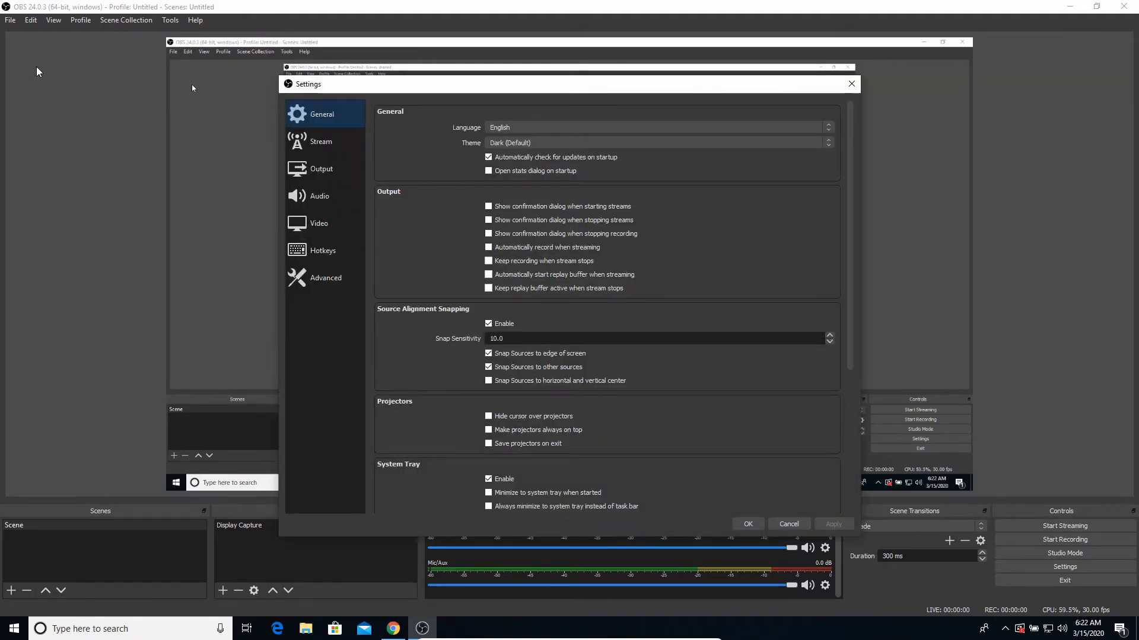
pyautogui.click(306, 169)
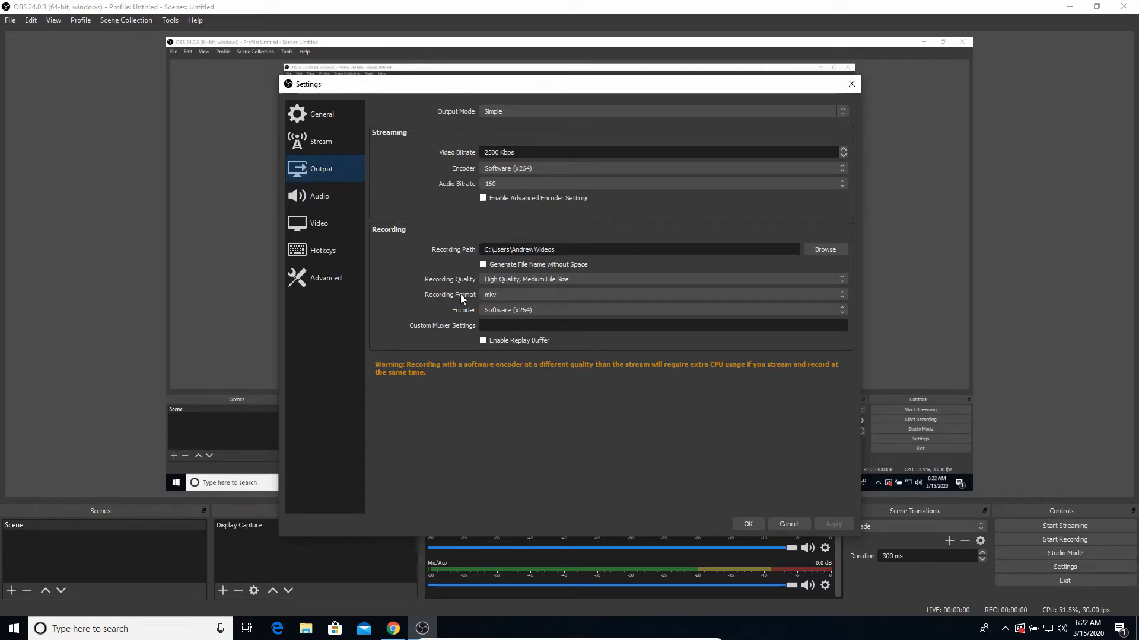
pyautogui.click(521, 295)
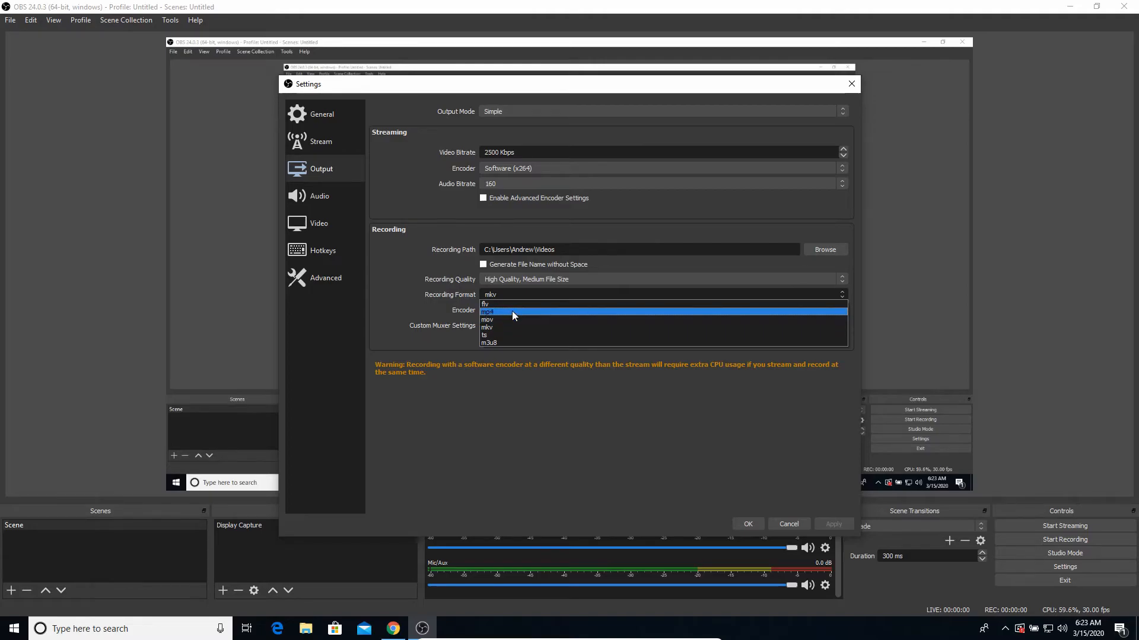
pyautogui.click(511, 311)
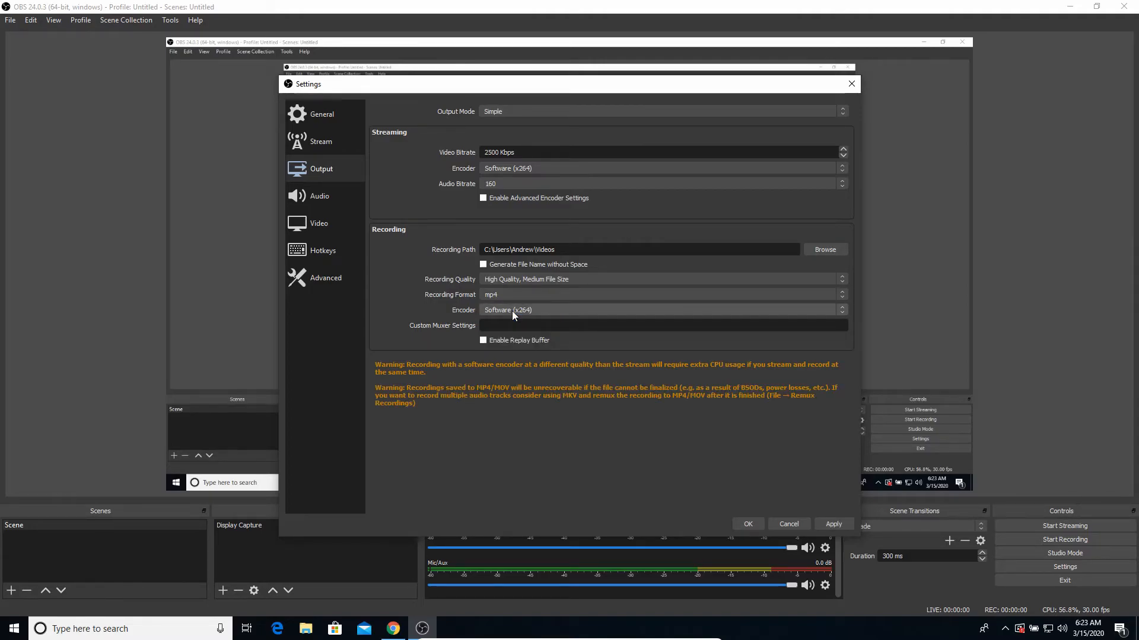
pyautogui.click(745, 524)
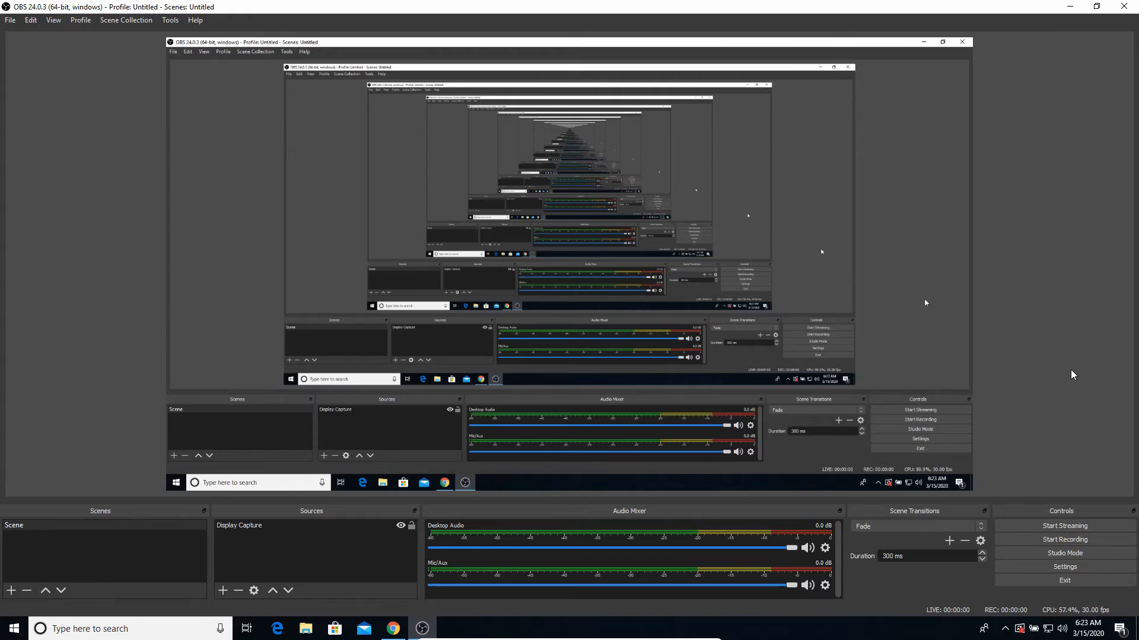
pyautogui.click(1083, 540)
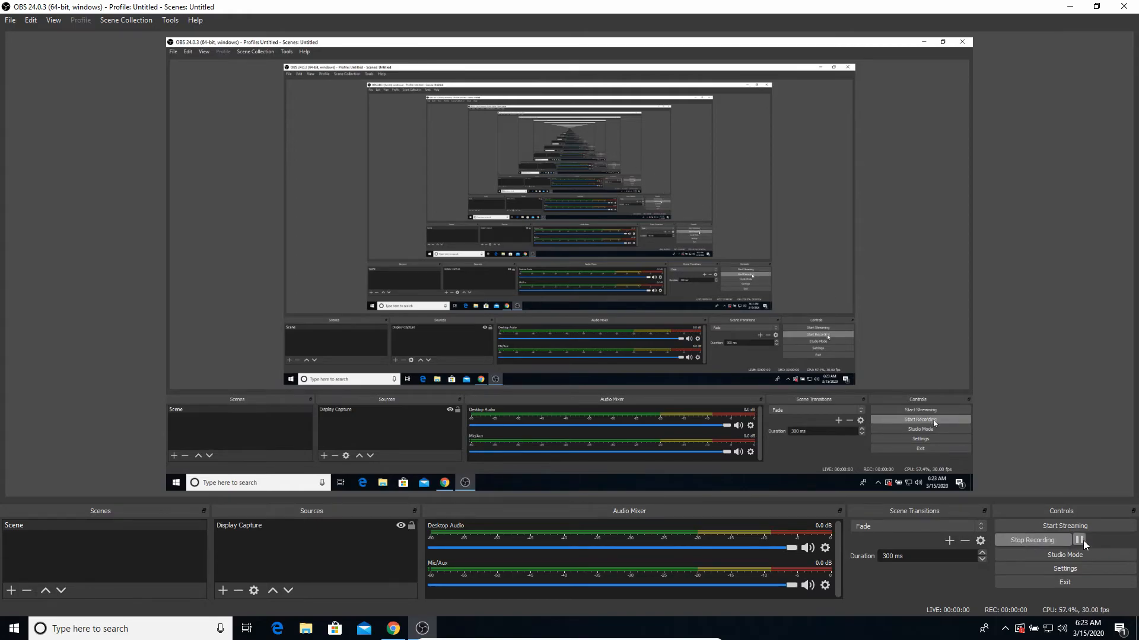